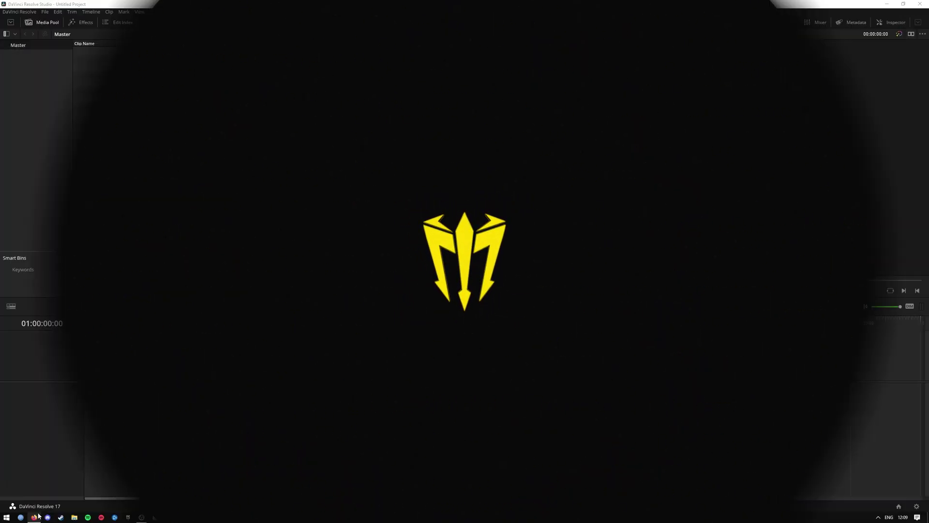
# - Download REACTOR-INSTALLER.LUA from the Reactor 3 announcement post in Firefox
pyautogui.click(34, 517)
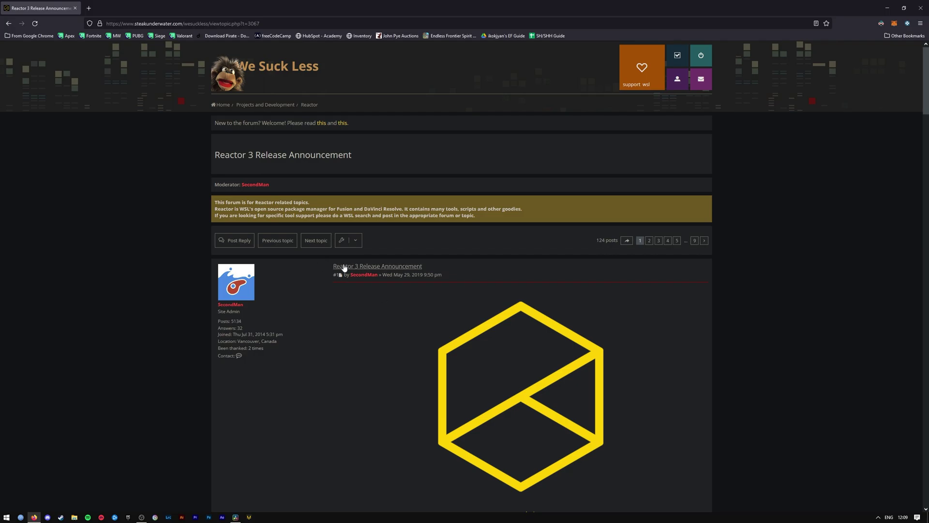
pyautogui.scroll(-12, 417, 231)
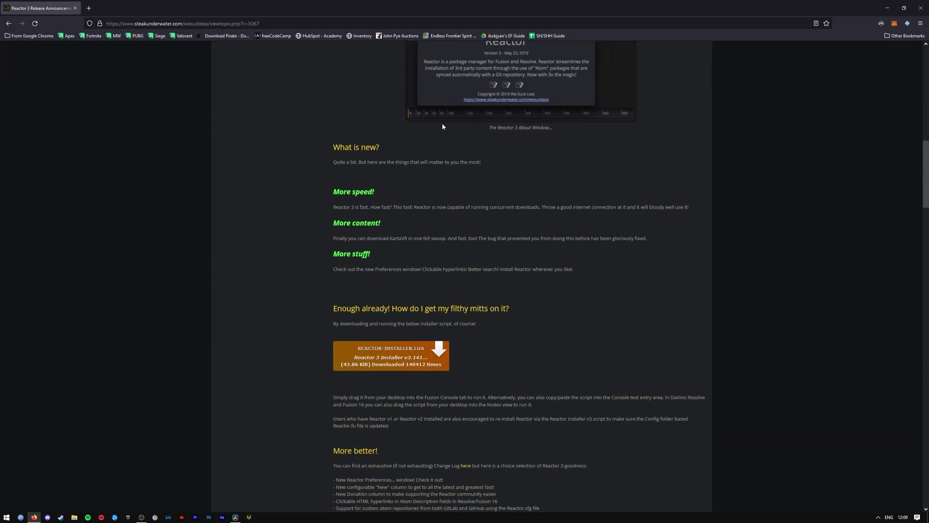
pyautogui.scroll(-2, 442, 126)
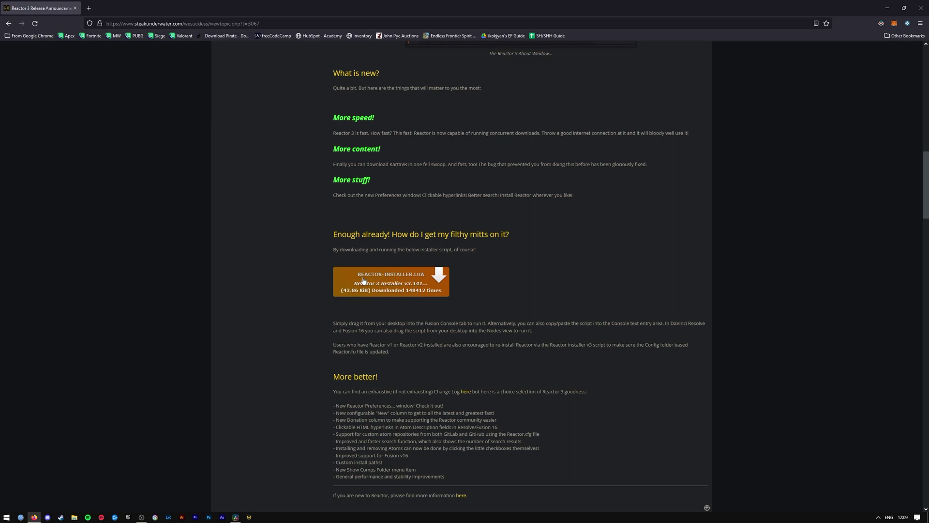
pyautogui.click(437, 281)
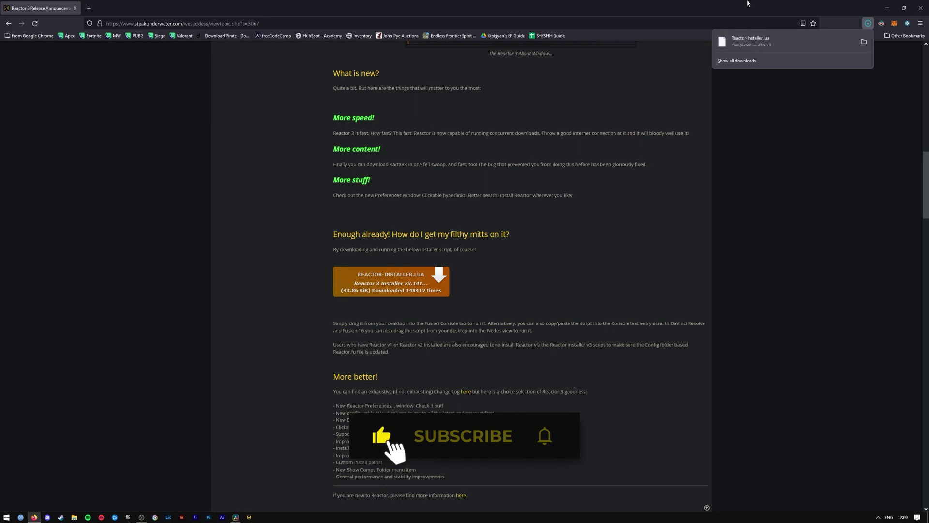
pyautogui.click(903, 8)
# - Copy the downloaded Reactor-Installer.lua from Firefox's downloads list onto the desktop
pyautogui.click(887, 4)
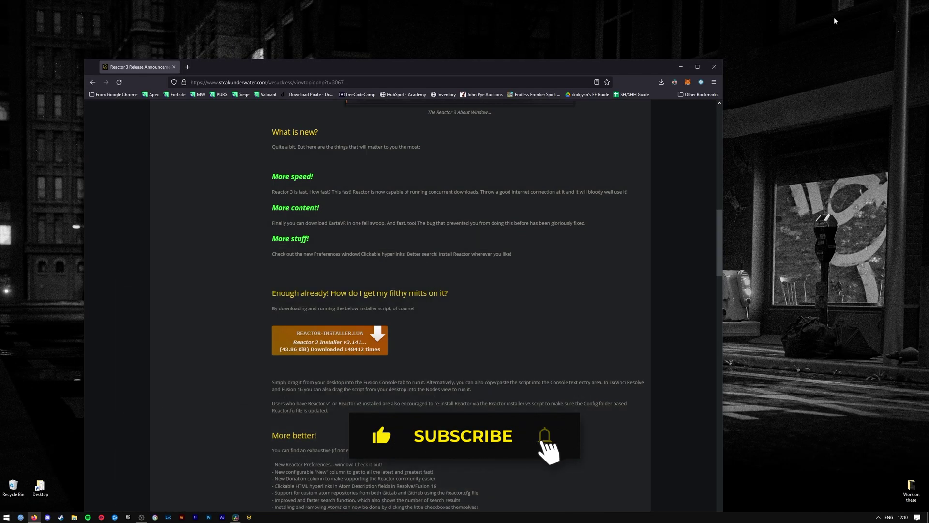
pyautogui.click(661, 82)
pyautogui.moveTo(556, 97); pyautogui.dragTo(406, 208)
pyautogui.click(680, 66)
# - Switch Resolve to the Fusion page and drop Reactor-Installer.lua into the Nodes view
pyautogui.click(235, 517)
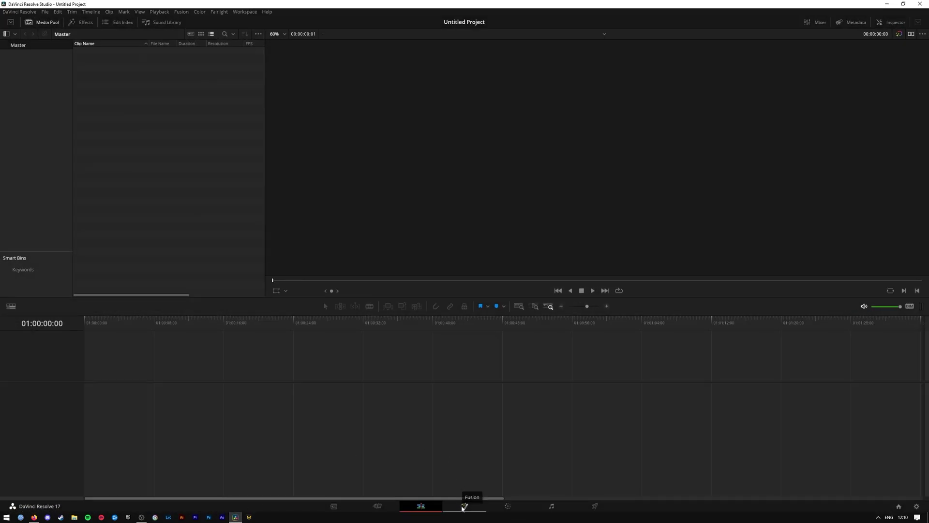
pyautogui.click(464, 505)
pyautogui.click(235, 516)
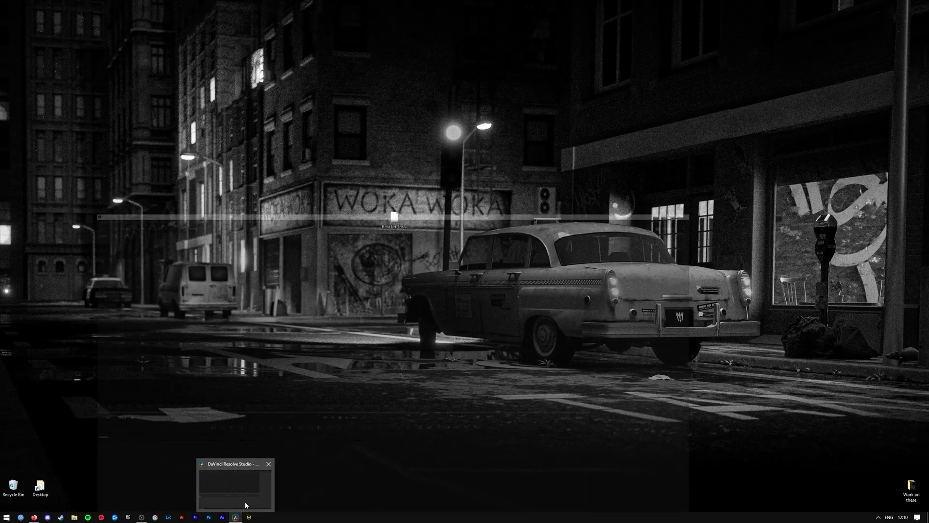
pyautogui.moveTo(394, 217); pyautogui.dragTo(368, 405)
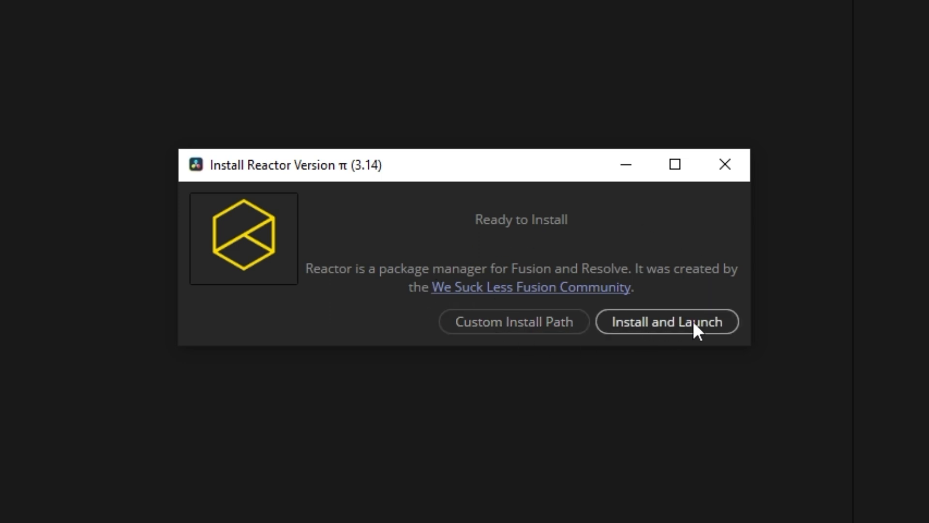
# - Install and launch Reactor 3.14, then close the Reactor System folder window
pyautogui.click(713, 320)
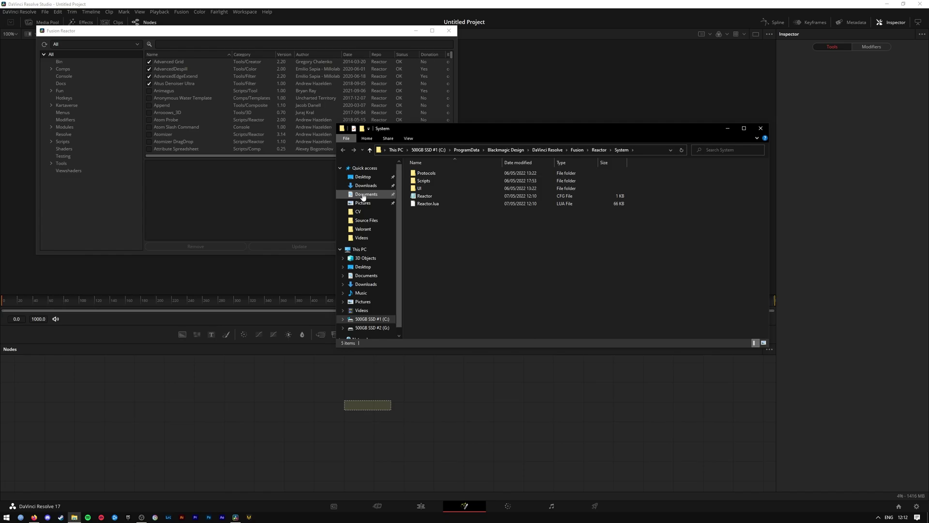
pyautogui.click(299, 33)
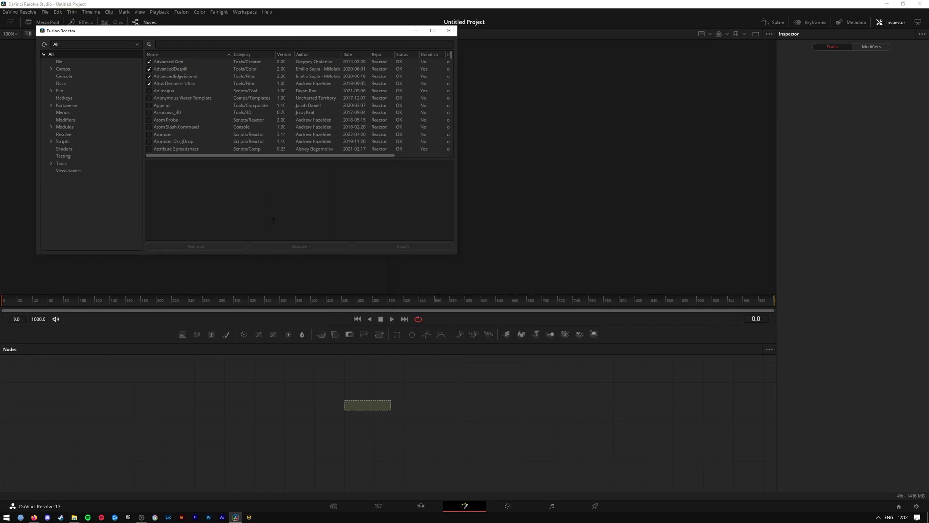
pyautogui.click(74, 517)
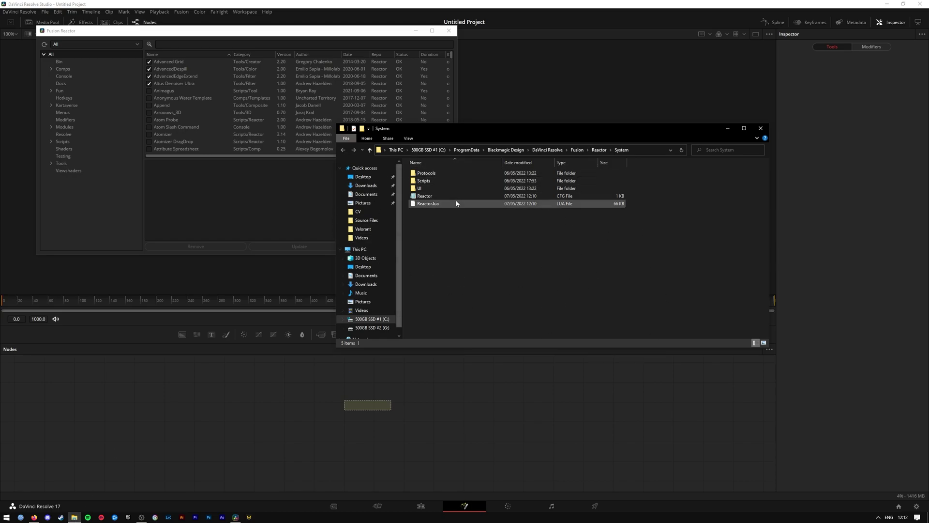
pyautogui.click(760, 129)
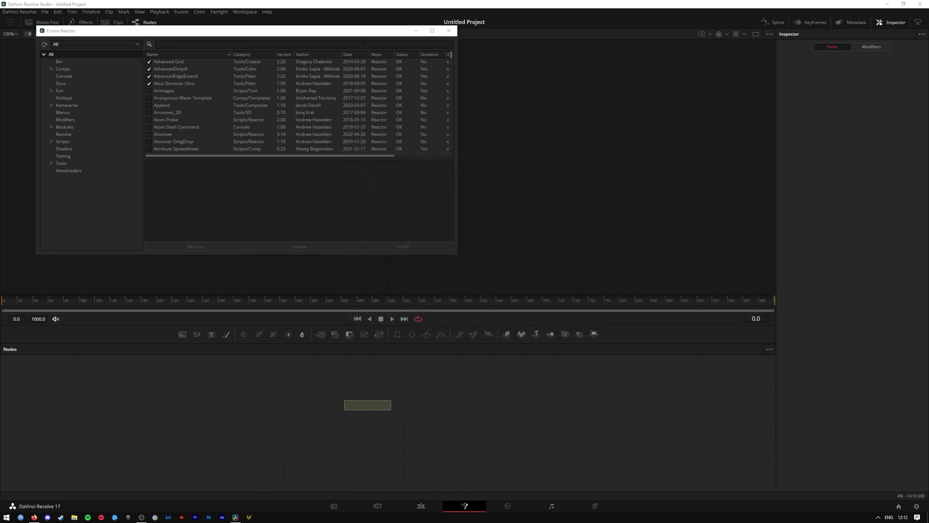
pyautogui.click(306, 35)
# - Centre the Fusion Reactor window and scroll through the top of the package list
pyautogui.moveTo(306, 35); pyautogui.dragTo(492, 105)
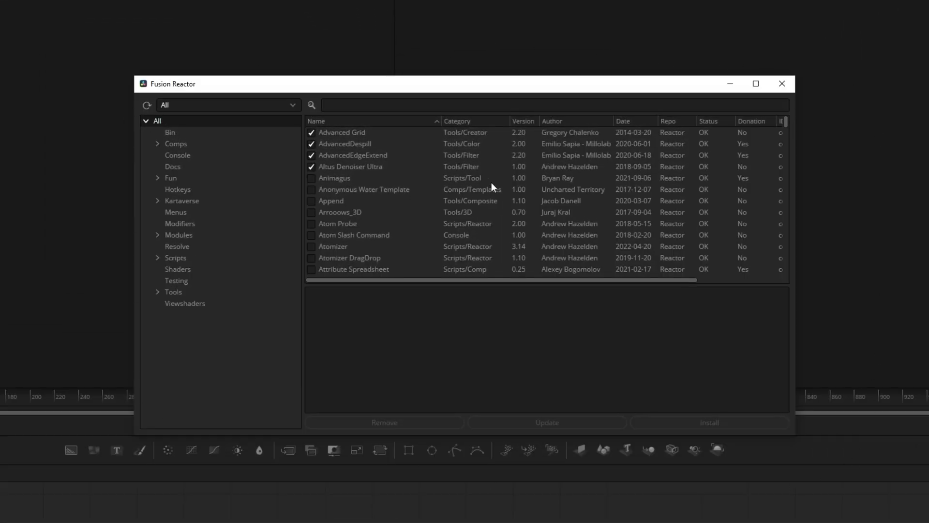
pyautogui.scroll(-20, 370, 180)
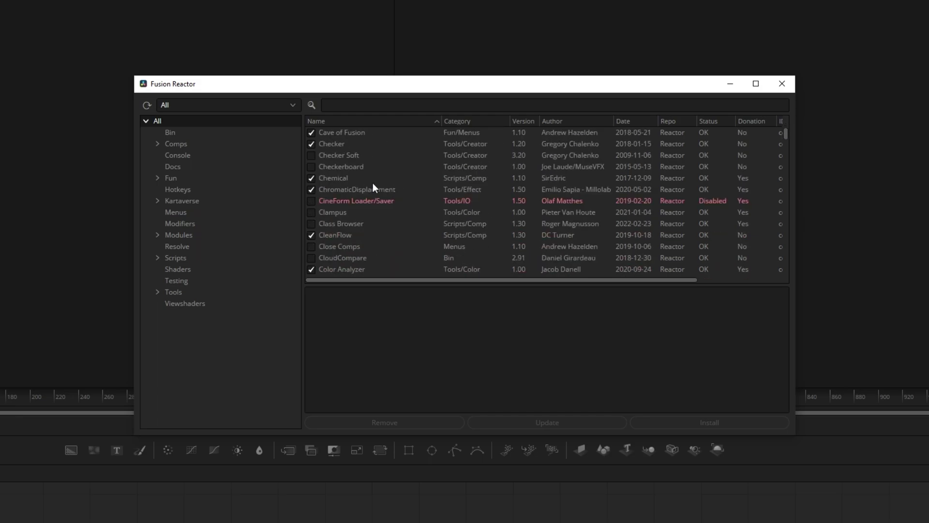
pyautogui.scroll(15, 372, 185)
pyautogui.scroll(-8, 373, 185)
pyautogui.scroll(-20, 706, 199)
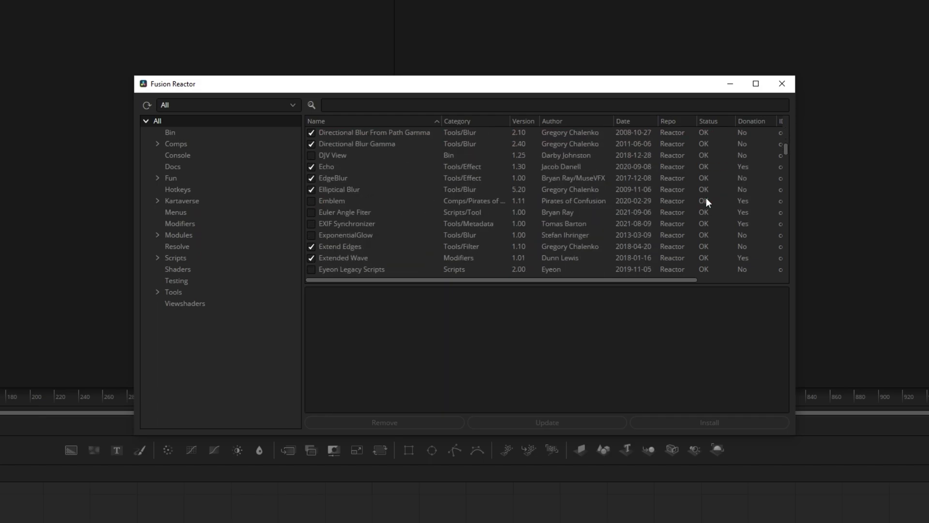
pyautogui.scroll(-10, 707, 198)
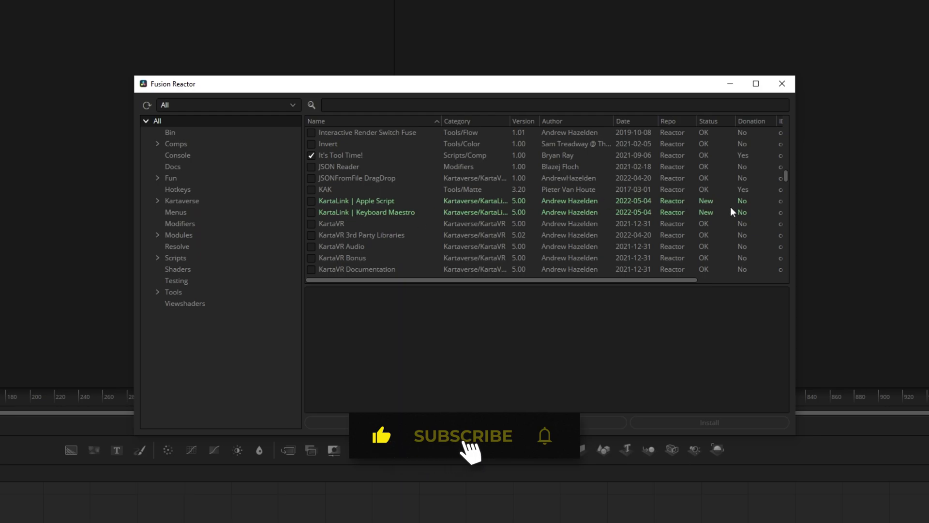
pyautogui.scroll(20, 509, 222)
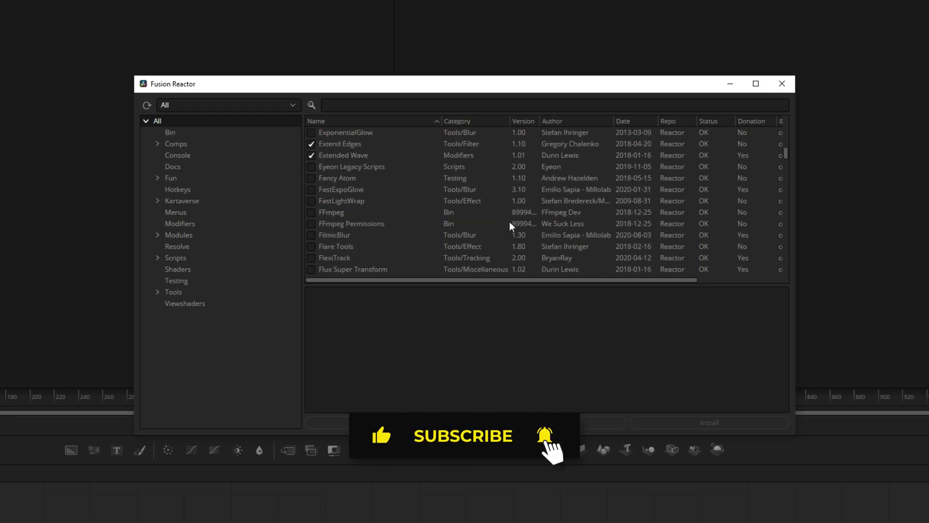
pyautogui.scroll(1, 498, 203)
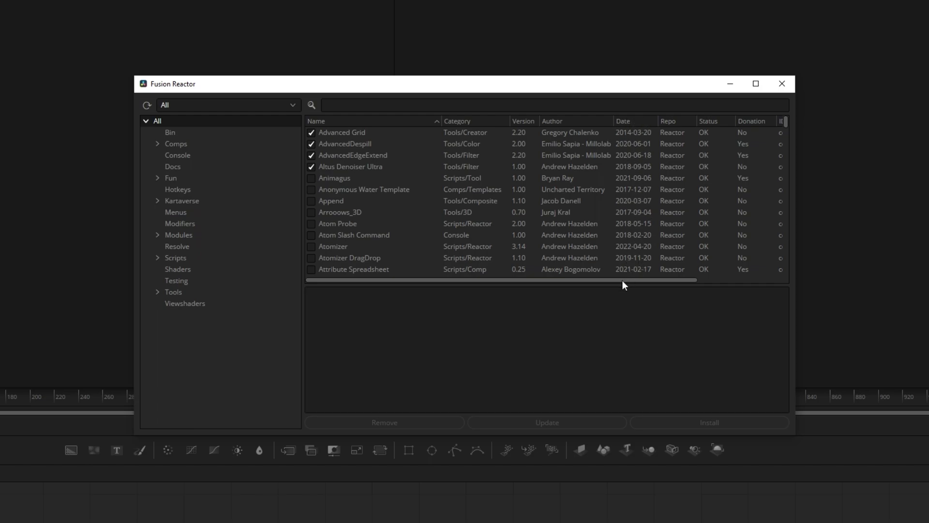
pyautogui.moveTo(622, 280); pyautogui.dragTo(553, 280)
# - Scroll further down the Reactor package list to browse the remaining atoms
pyautogui.scroll(-2, 561, 208)
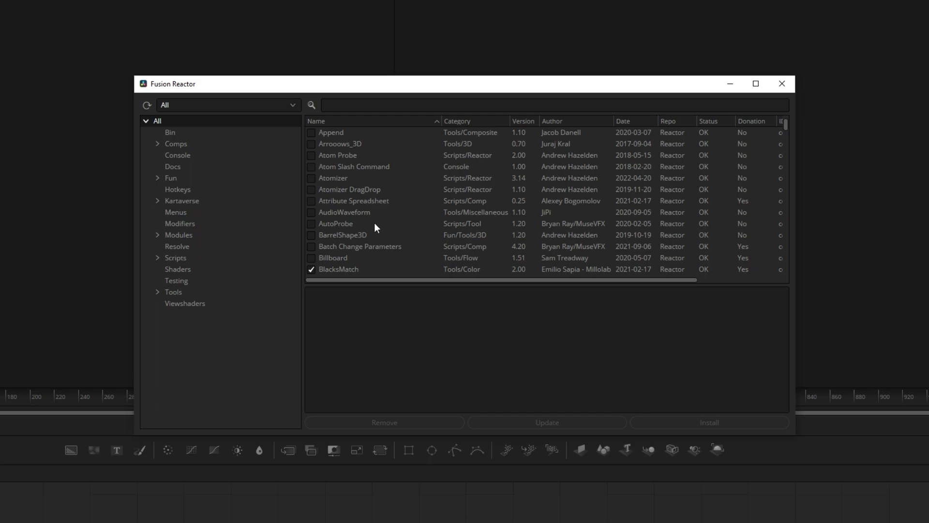
pyautogui.scroll(-1, 382, 215)
pyautogui.scroll(-1, 389, 212)
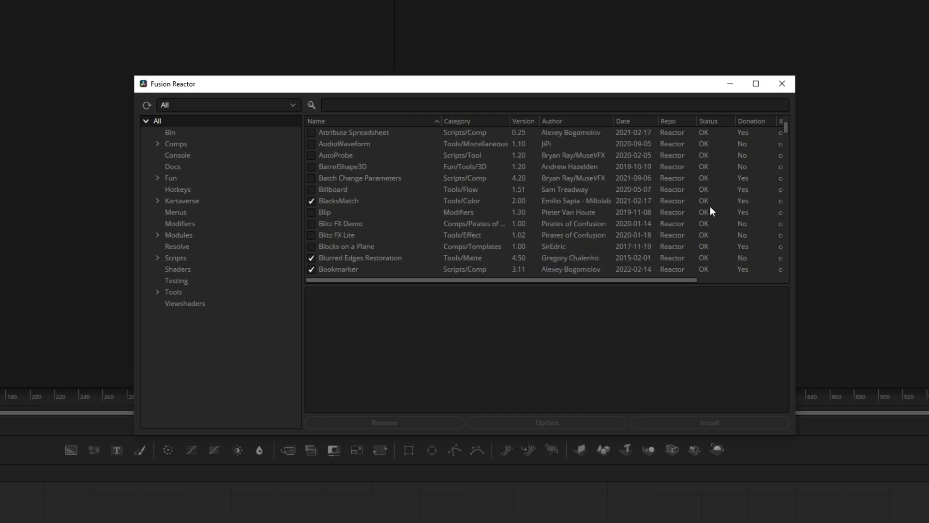
pyautogui.scroll(-2, 697, 210)
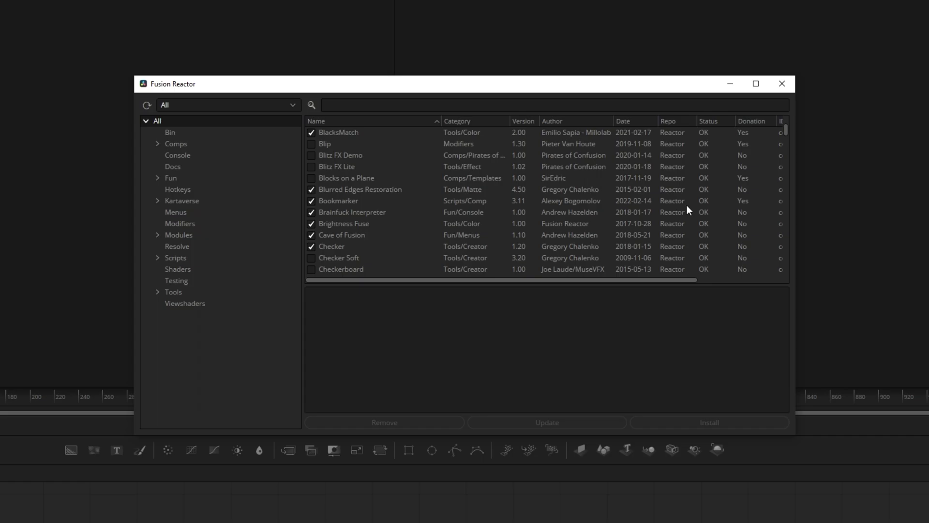
pyautogui.scroll(-12, 381, 201)
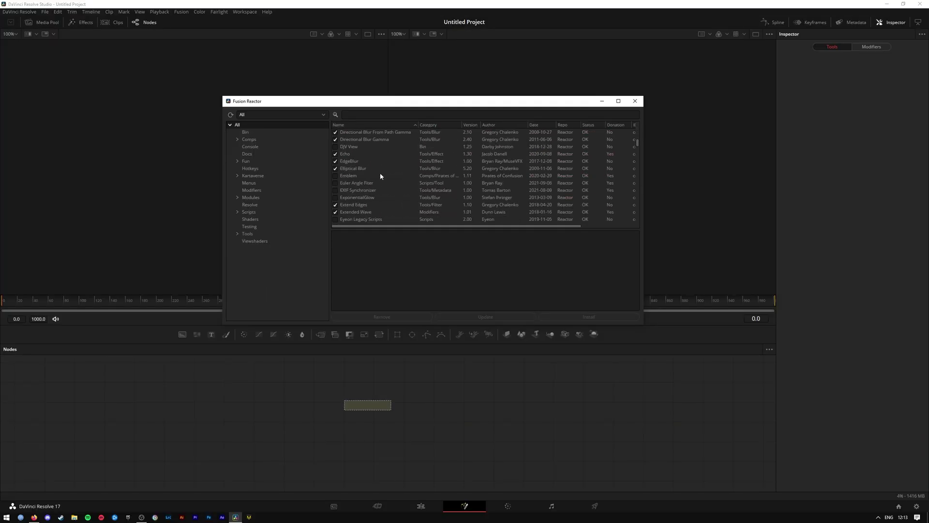
pyautogui.scroll(-20, 380, 176)
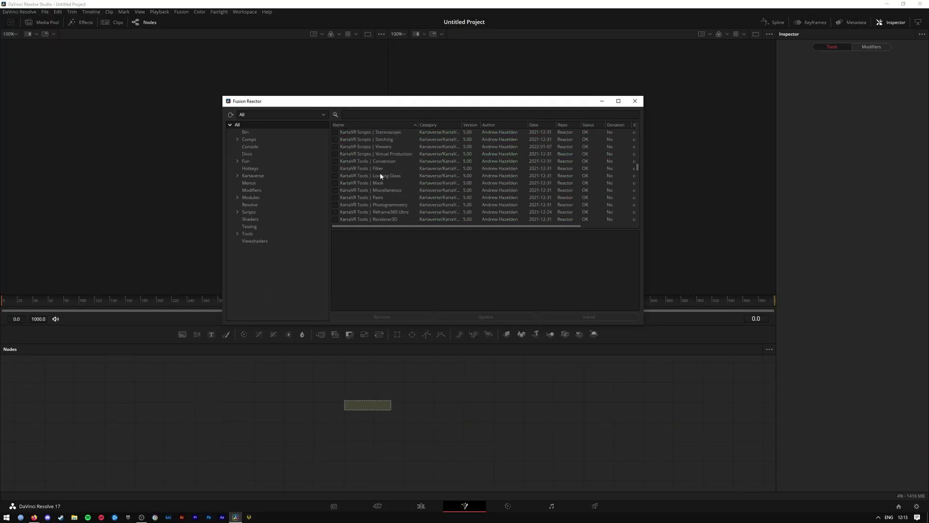
pyautogui.scroll(-15, 381, 177)
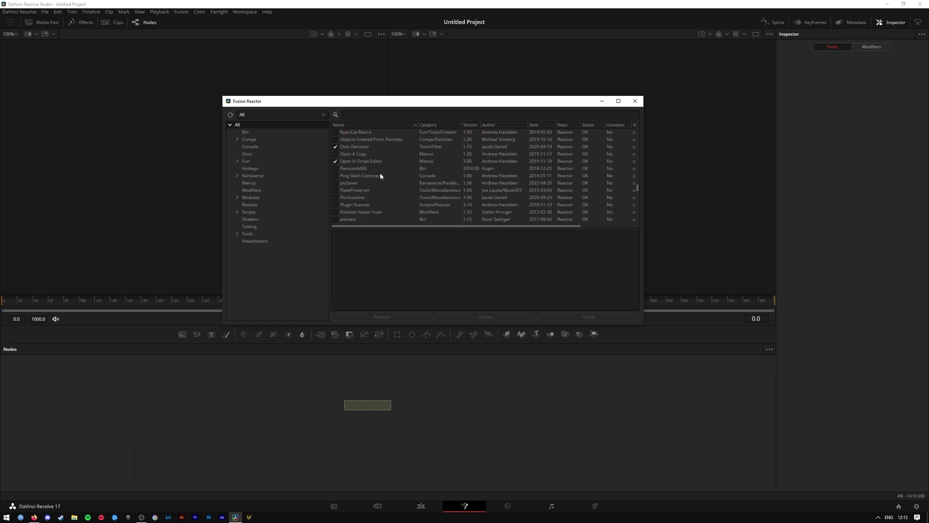
pyautogui.scroll(-15, 381, 176)
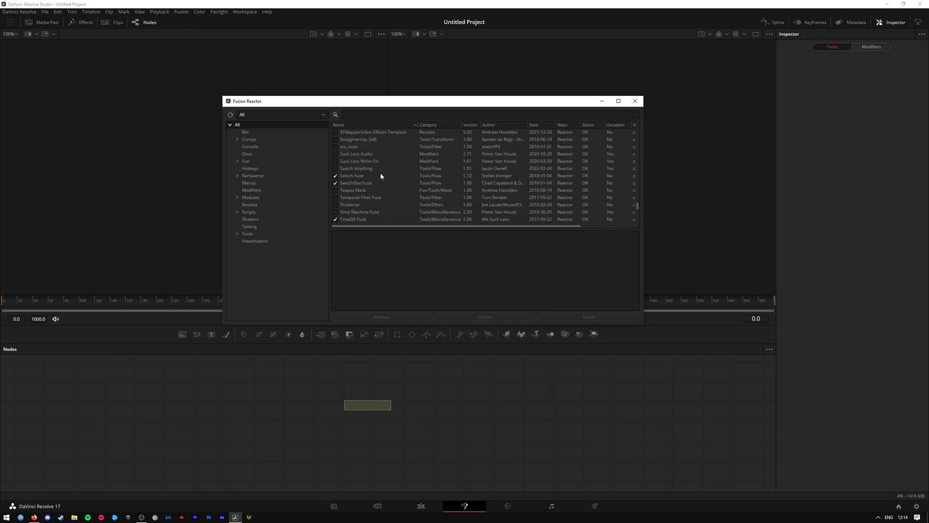
pyautogui.scroll(-10, 381, 176)
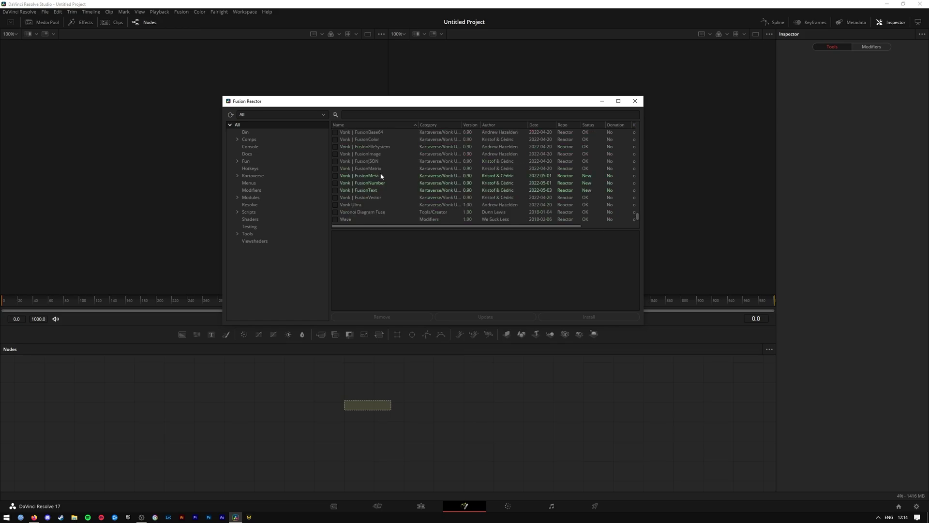
pyautogui.scroll(-2, 381, 176)
pyautogui.scroll(5, 387, 181)
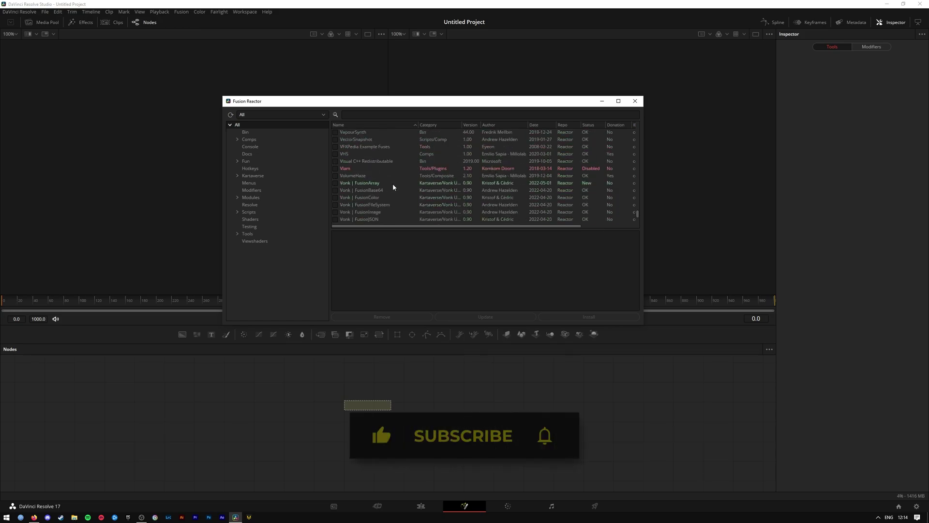
pyautogui.scroll(15, 394, 190)
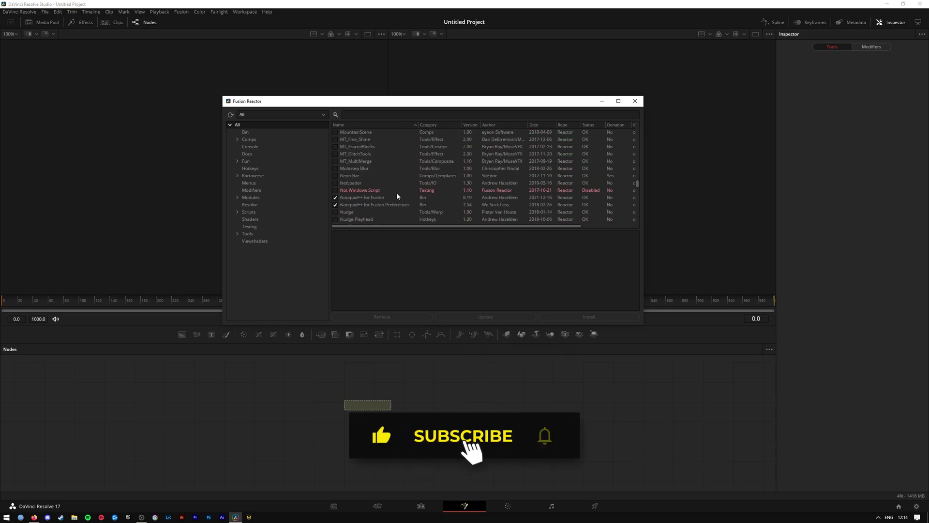
pyautogui.scroll(1, 396, 193)
# - Select the Haze package in Reactor and install Haze 2.00
pyautogui.click(384, 161)
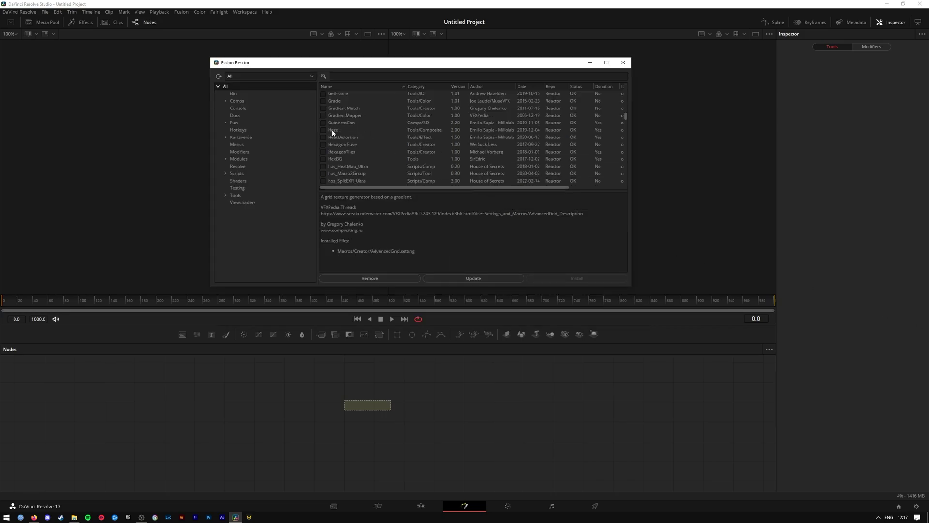
pyautogui.click(332, 130)
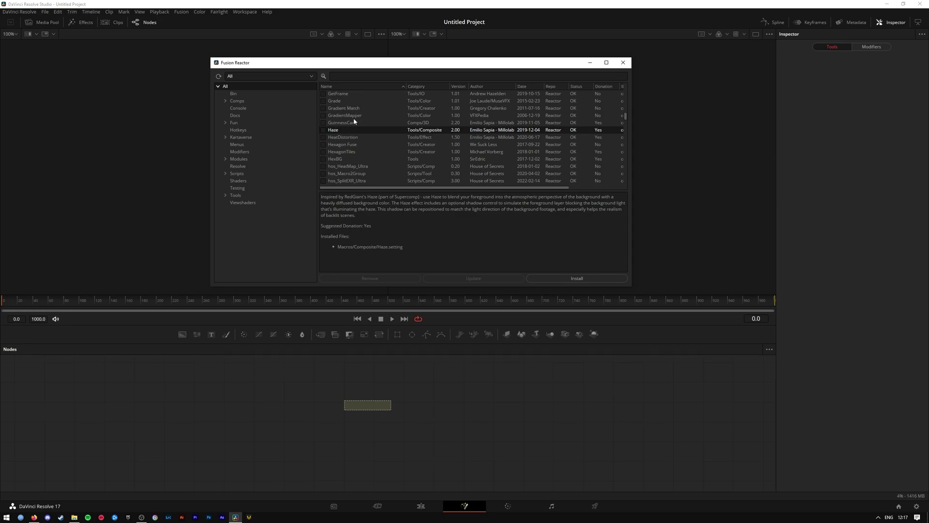
pyautogui.click(585, 279)
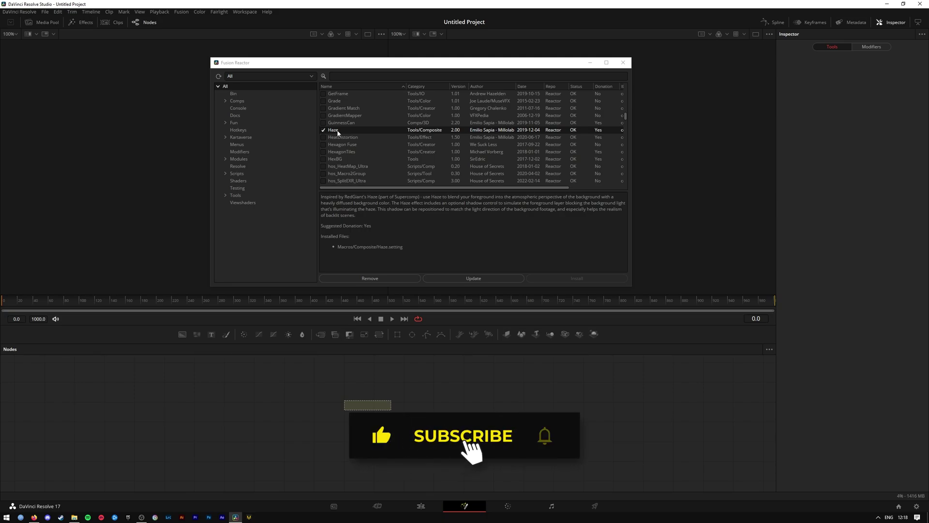
# - Close Reactor, quit DaVinci Resolve and relaunch it to load Haze
pyautogui.click(623, 63)
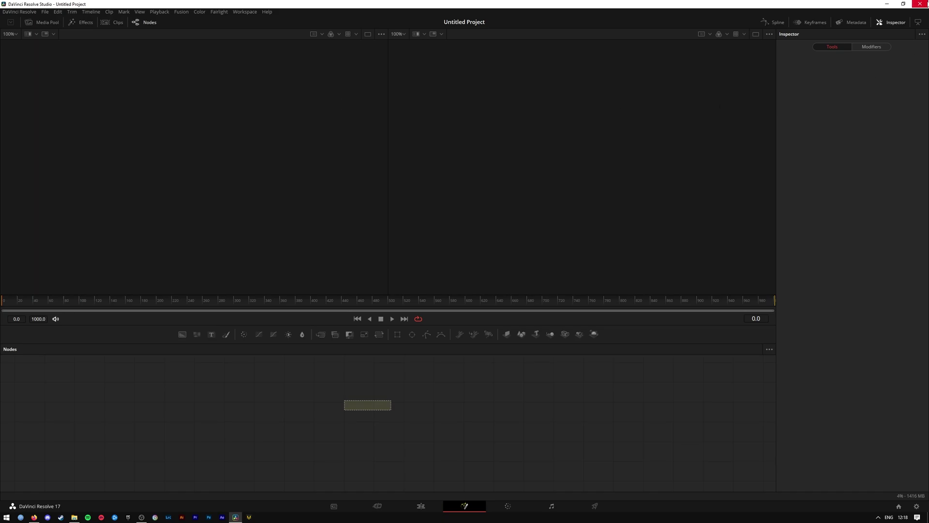
pyautogui.click(922, 4)
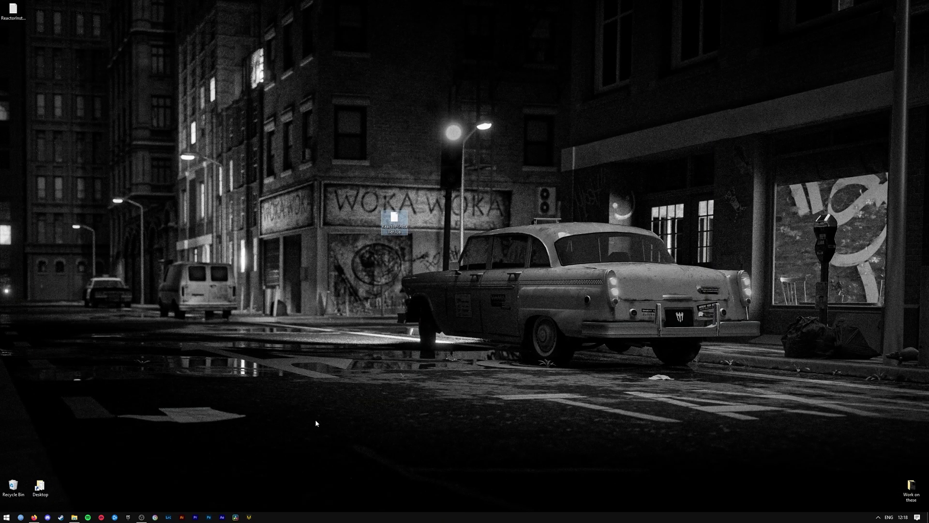
pyautogui.click(235, 517)
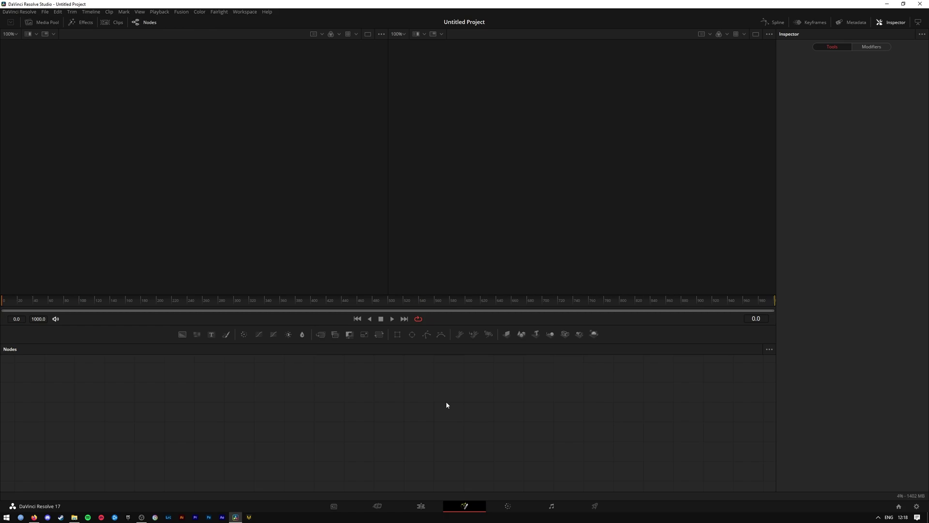
# - Add a Haze node via the Shift+Space tool search, placed feeding MediaOut1
pyautogui.hotkey('shift', 'space')
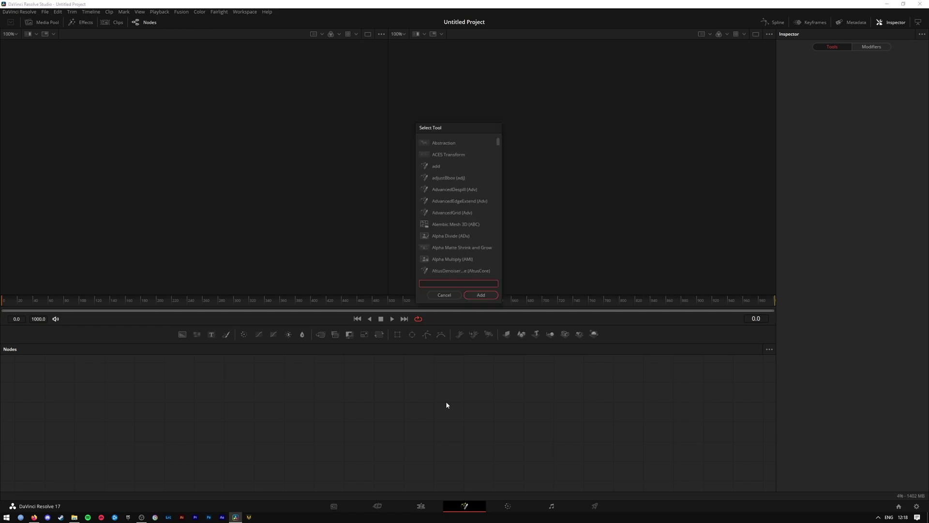
pyautogui.write('haze')
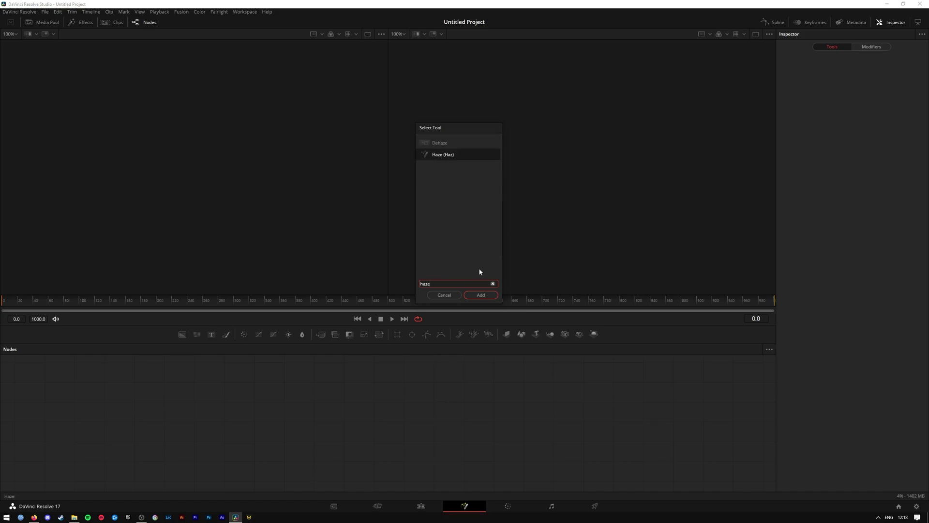
pyautogui.click(481, 295)
pyautogui.click(337, 386)
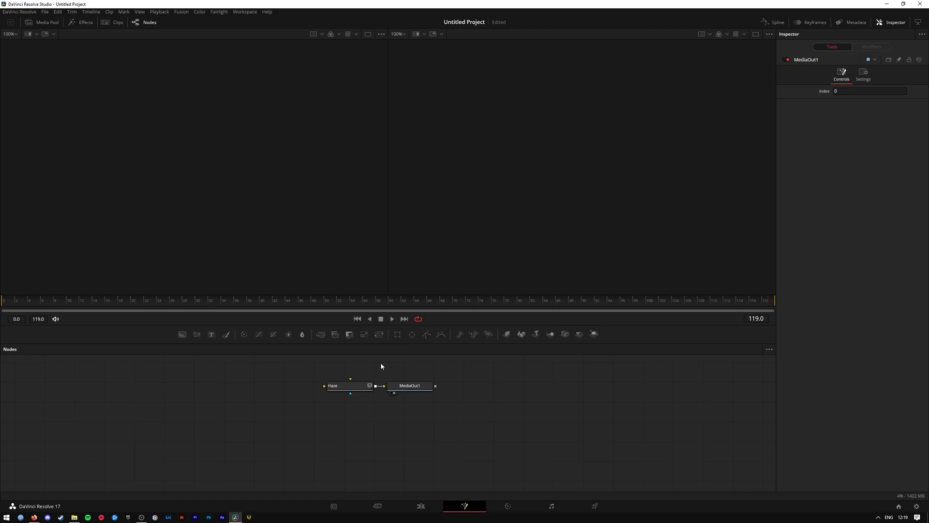
# - Open Reactor through Workspace > Scripts > Reactor > Open Reactor
pyautogui.click(249, 13)
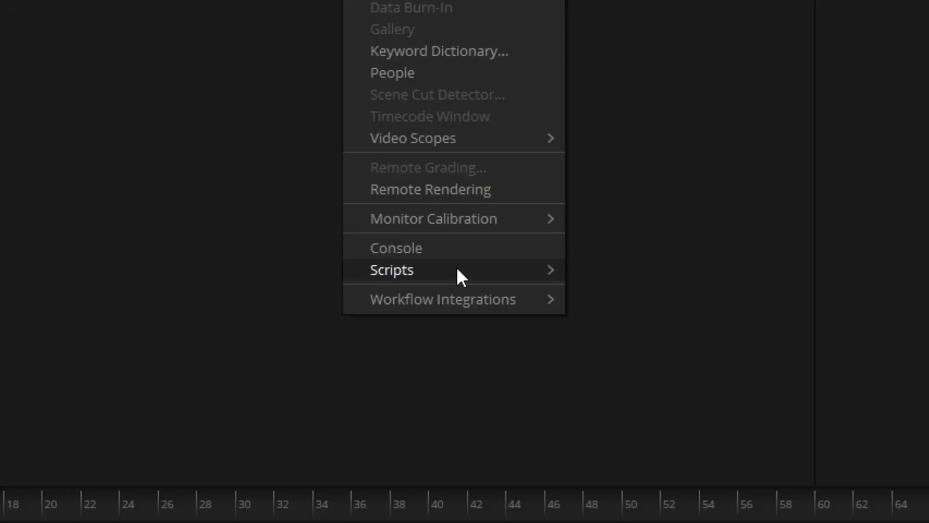
pyautogui.moveTo(456, 269)
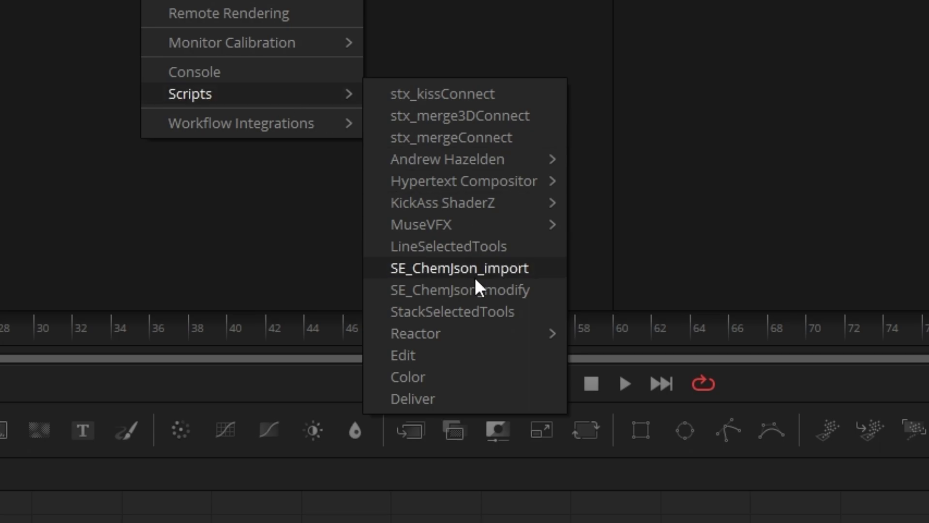
pyautogui.moveTo(661, 515)
pyautogui.click(508, 298)
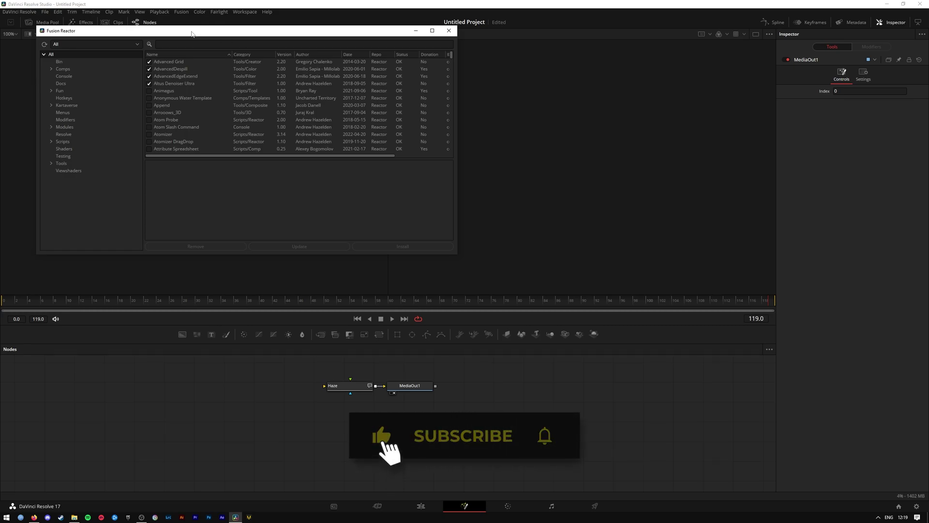
# - Show the details of the installed Echo 1.30 package in Reactor
pyautogui.scroll(-2, 297, 122)
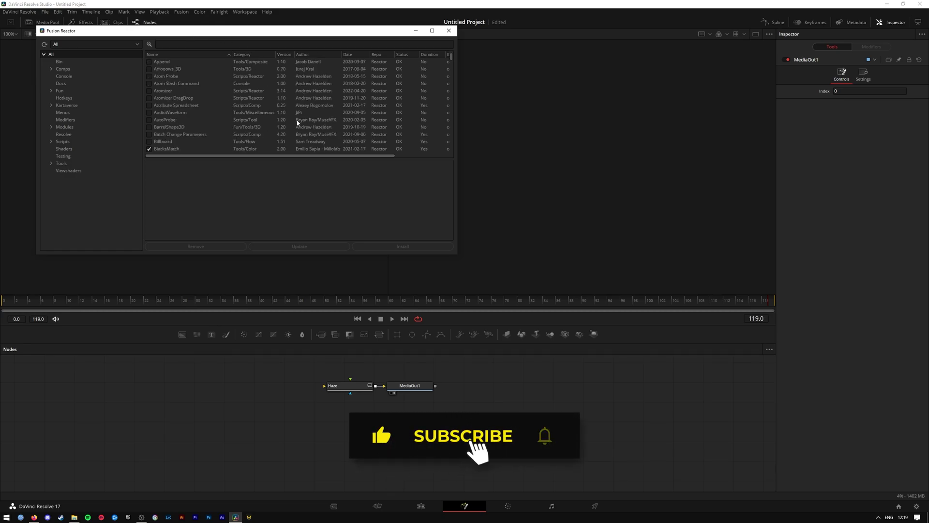
pyautogui.scroll(-20, 297, 123)
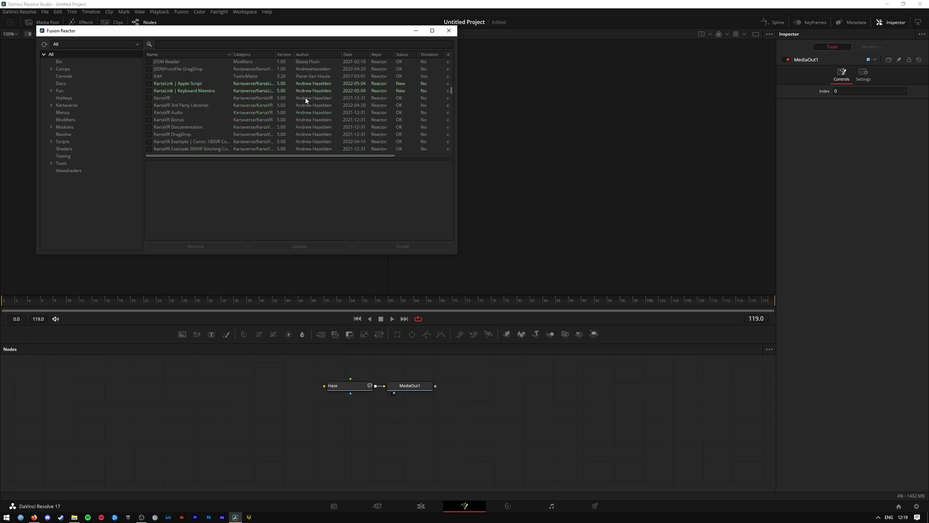
pyautogui.scroll(8, 306, 100)
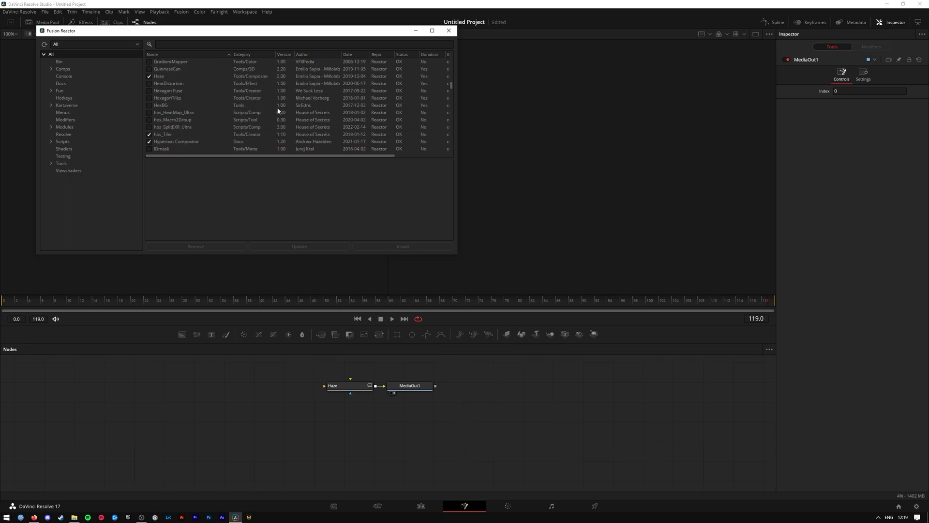
pyautogui.scroll(10, 278, 111)
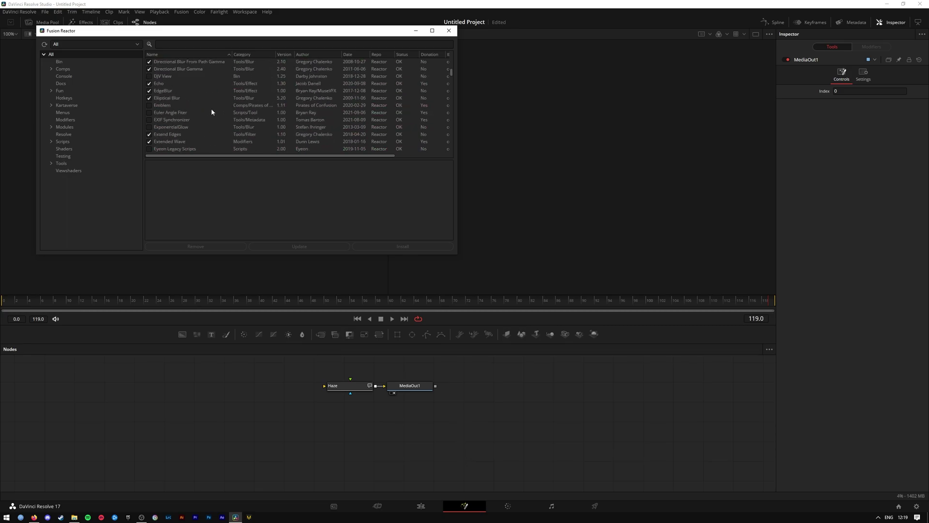
pyautogui.click(163, 85)
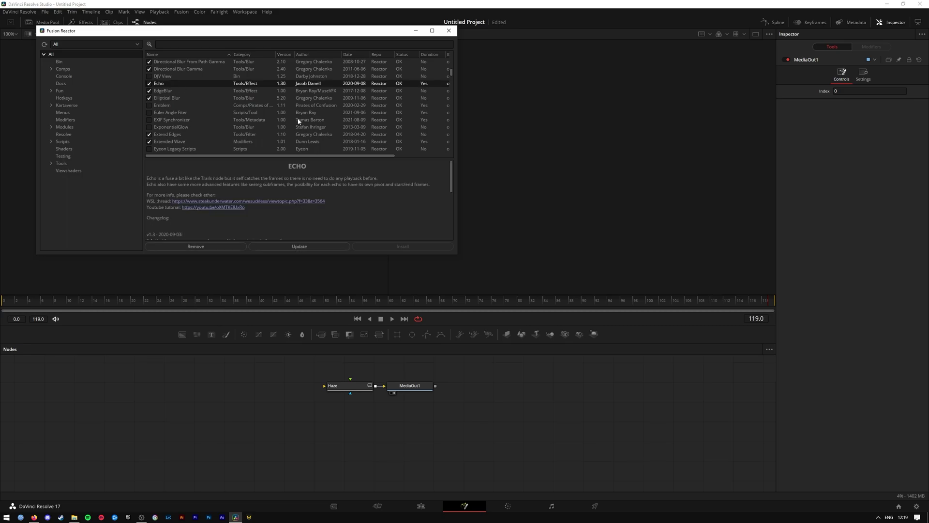